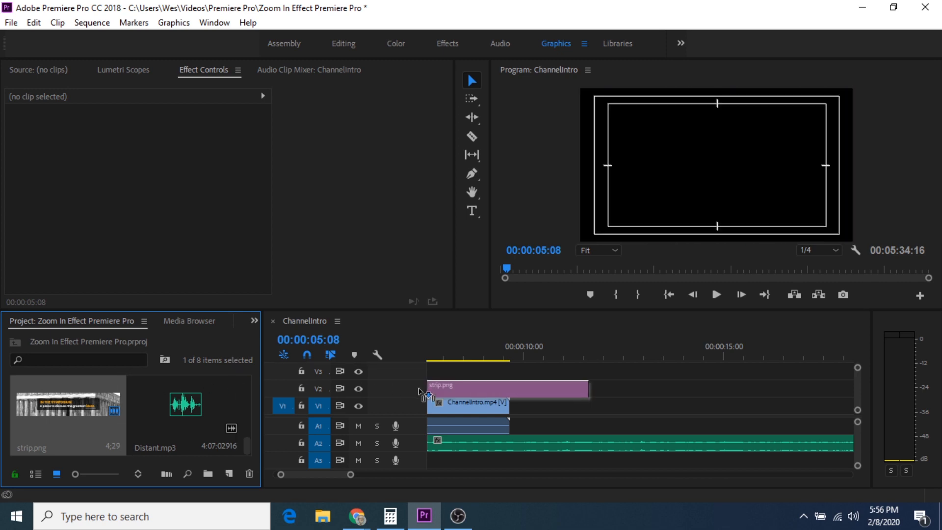
# Keyframe strip.png's Position and Scale at 00:00:09:22, then scale it to 117 at 00:00:10:29.
pyautogui.click(537, 395)
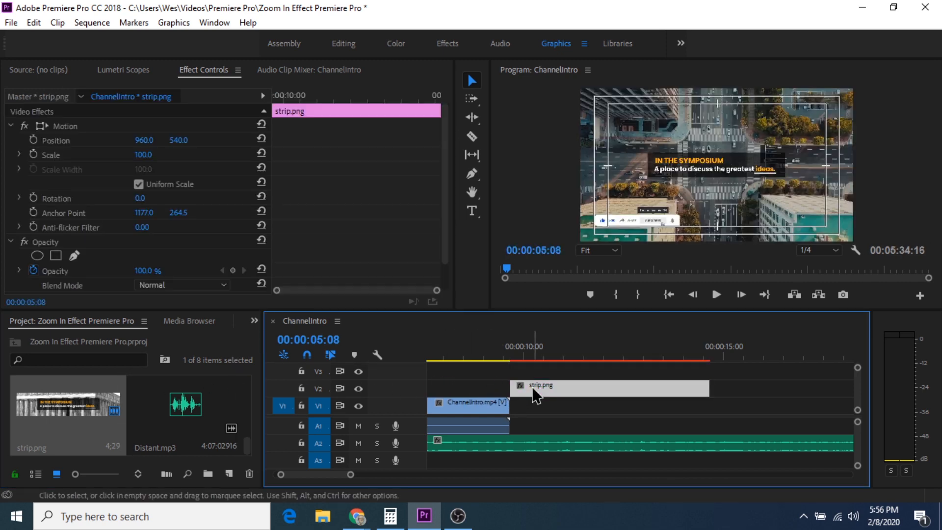
pyautogui.moveTo(509, 358); pyautogui.dragTo(515, 363)
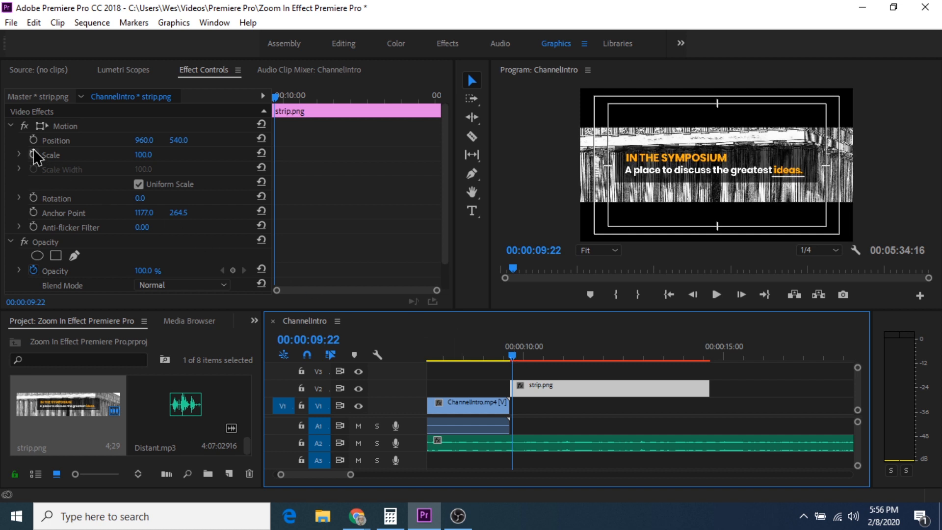
pyautogui.click(34, 139)
pyautogui.click(34, 153)
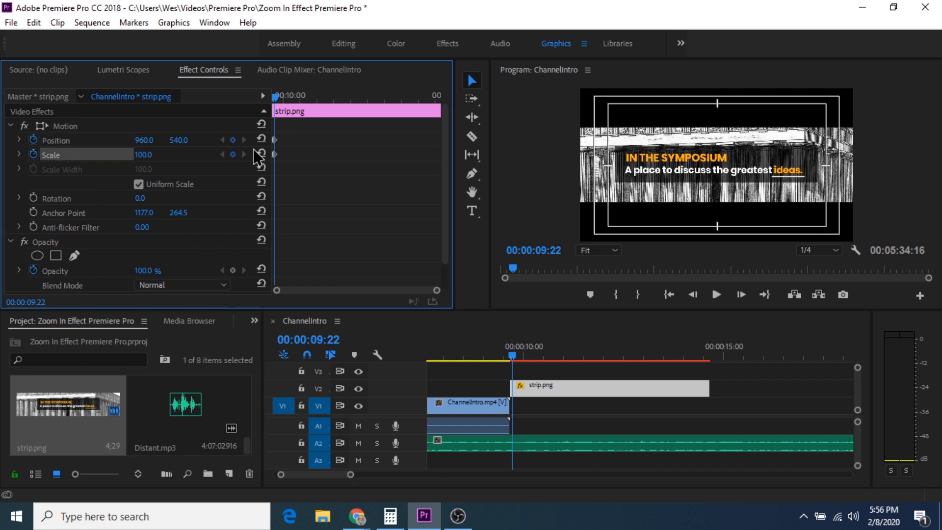
pyautogui.moveTo(276, 96); pyautogui.dragTo(318, 105)
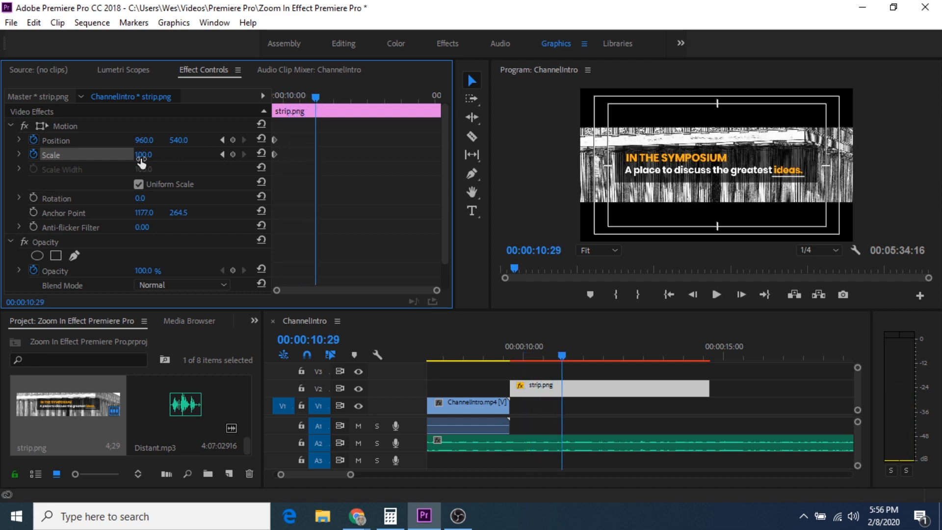
pyautogui.moveTo(142, 162); pyautogui.dragTo(192, 140)
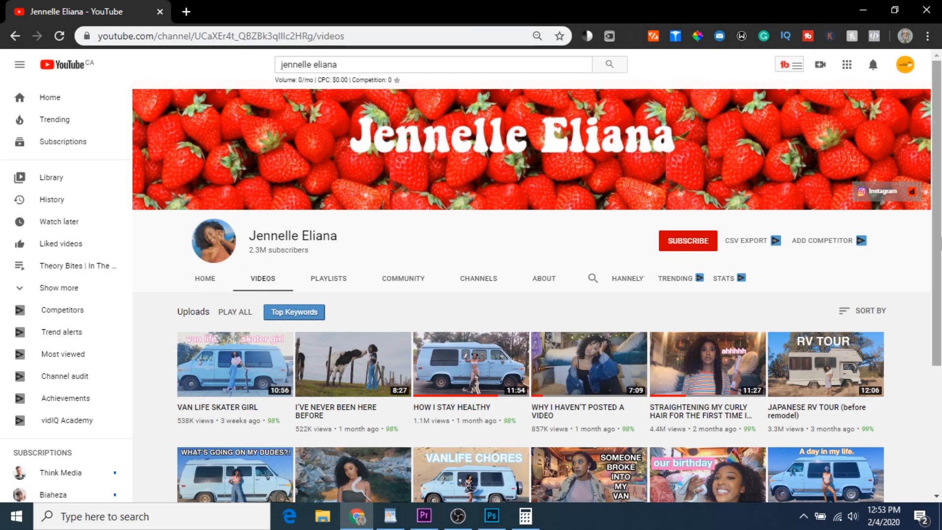
# Scroll further down the channel's Videos tab to see more uploads.
pyautogui.moveTo(940, 221)
pyautogui.mouseDown()
pyautogui.moveTo(940, 348)
pyautogui.moveTo(937, 228)
pyautogui.mouseUp()
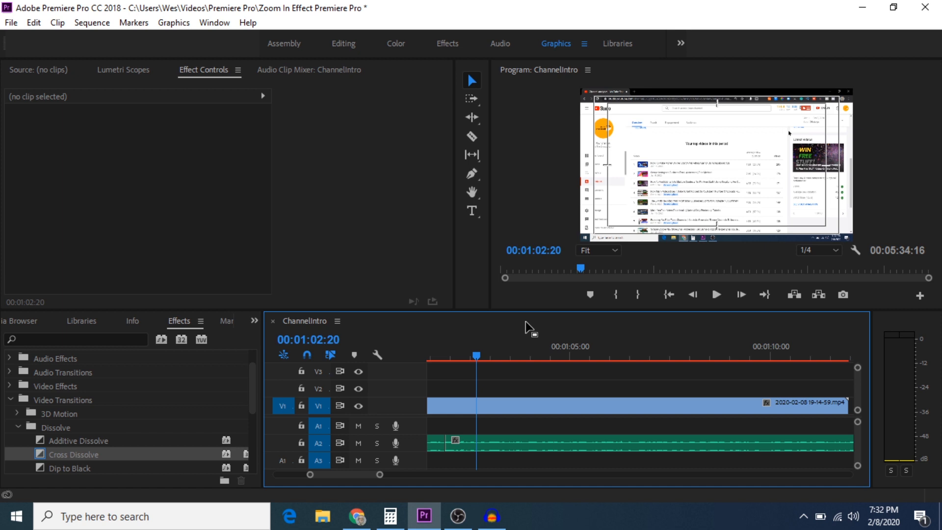
# Razor the V1 recording at 00:01:02:20 and 00:01:05:17, then select the middle piece.
pyautogui.click(475, 134)
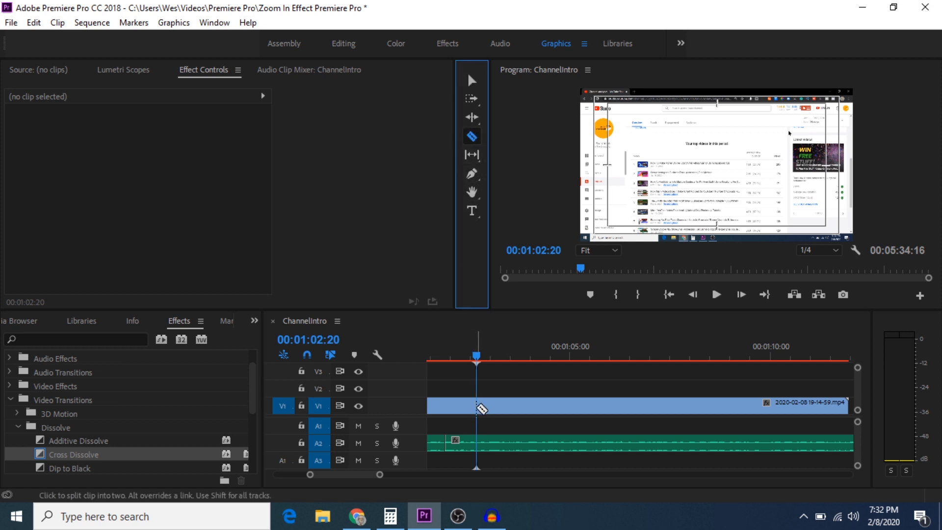
pyautogui.click(479, 406)
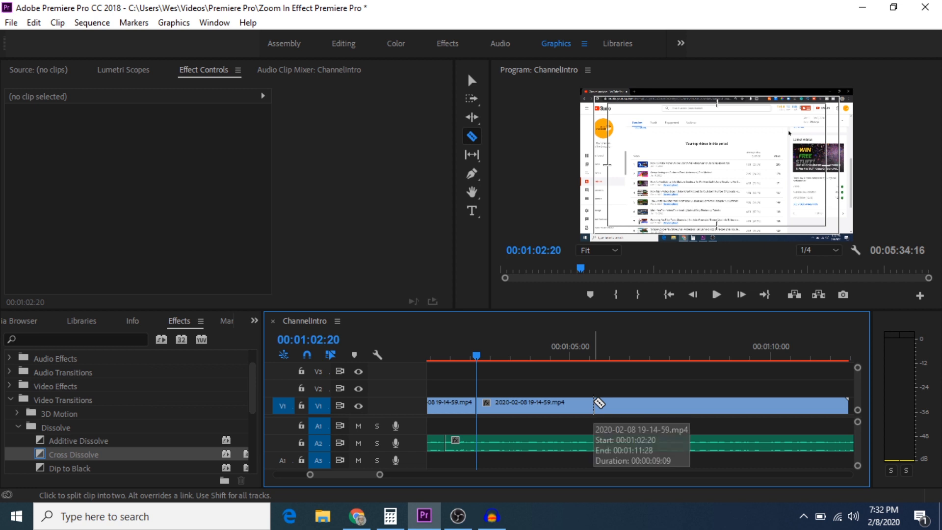
pyautogui.click(594, 403)
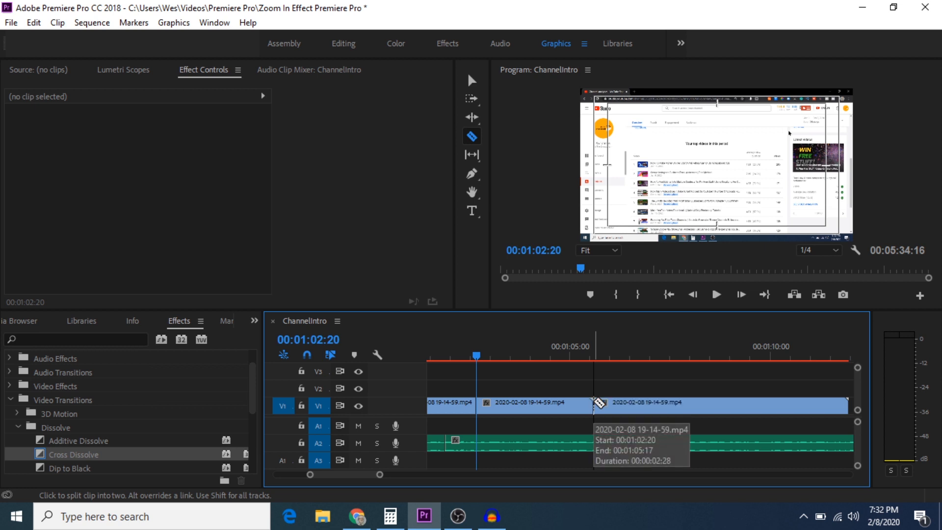
pyautogui.click(472, 80)
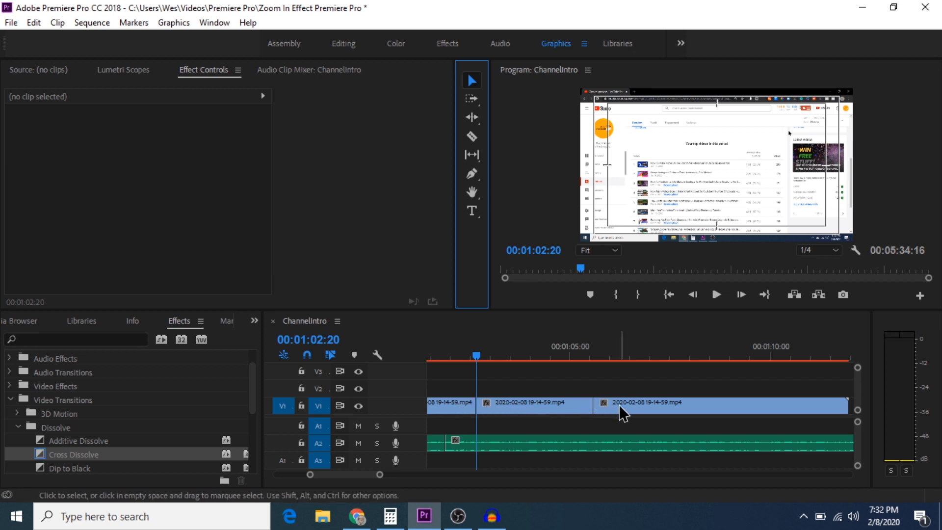
pyautogui.click(541, 417)
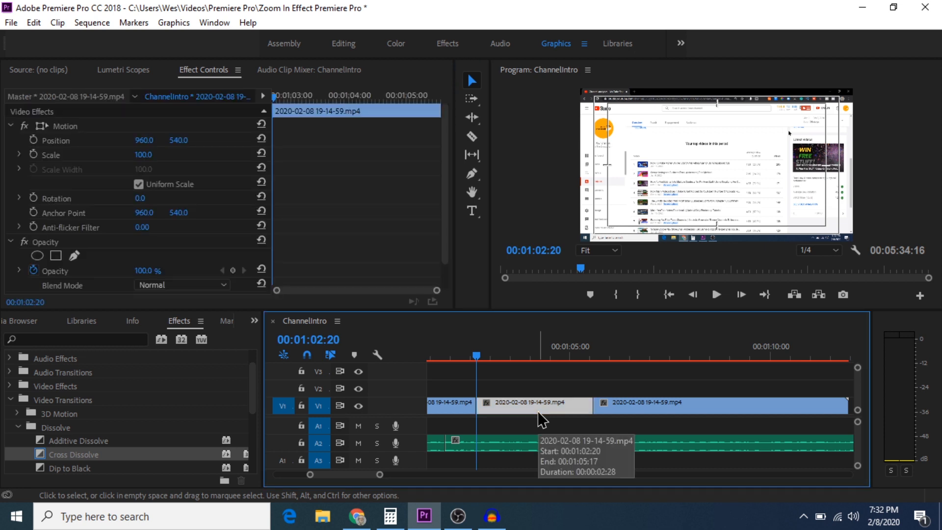
pyautogui.click(220, 72)
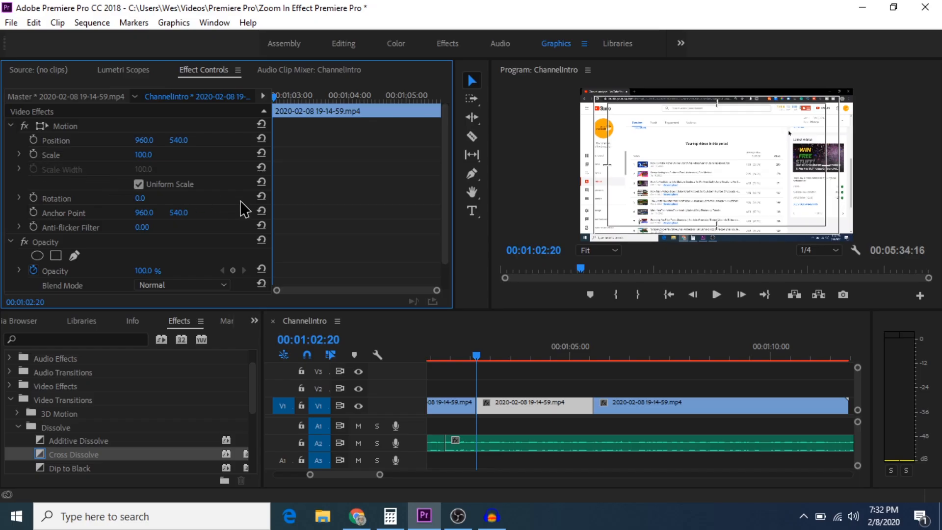
pyautogui.moveTo(479, 355); pyautogui.dragTo(492, 359)
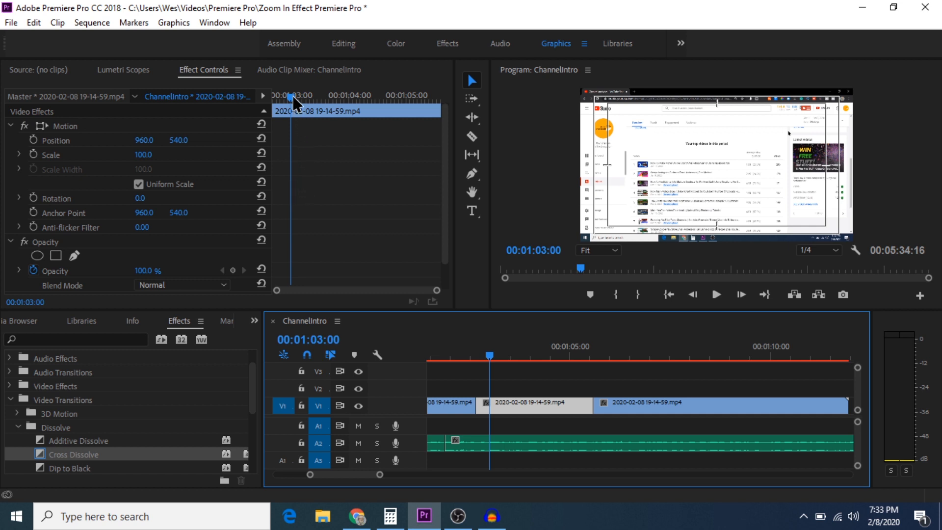
pyautogui.moveTo(290, 99); pyautogui.dragTo(264, 104)
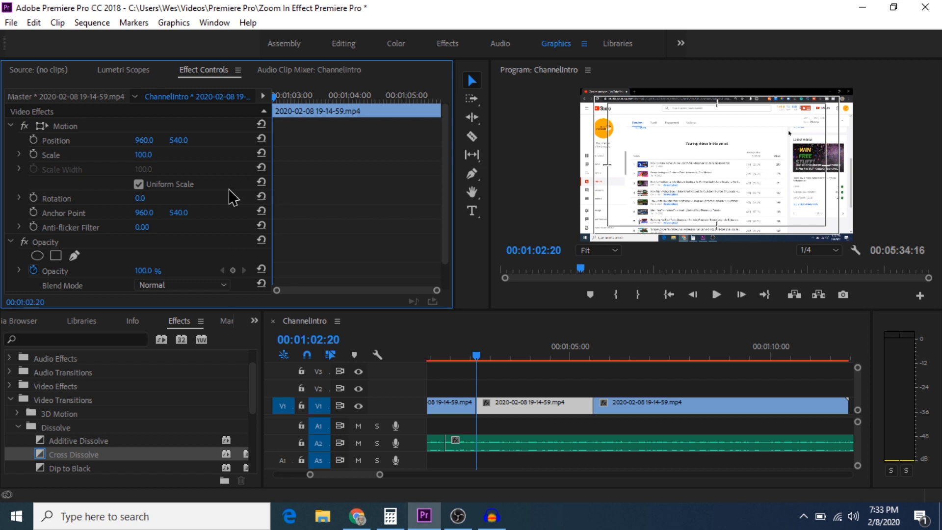
# Keyframe the middle clip's Scale and Position at its start, then a second later set Scale ~300 and Position Y ~435.
pyautogui.click(33, 155)
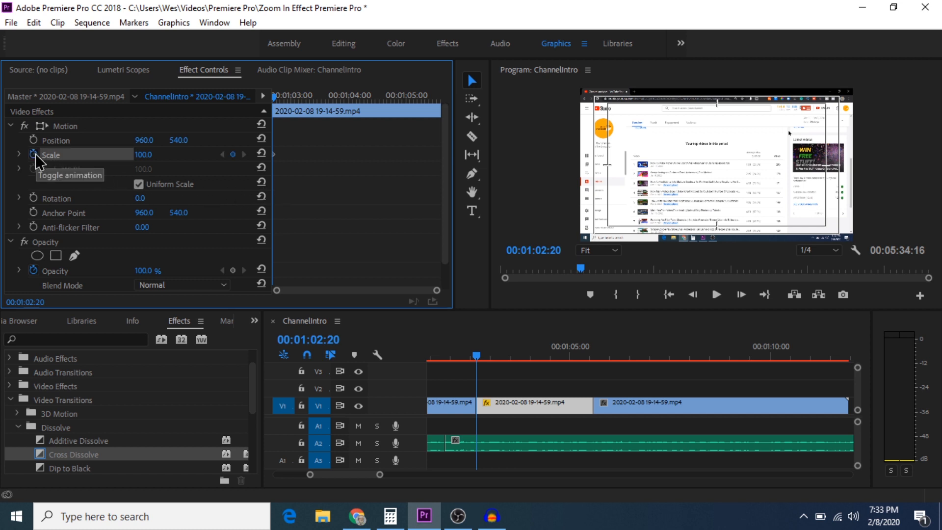
pyautogui.click(34, 141)
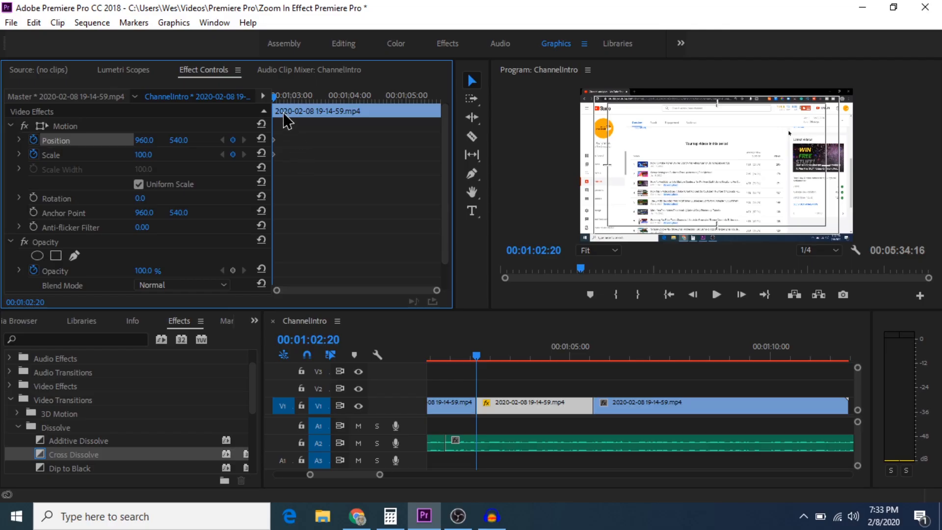
pyautogui.moveTo(274, 96); pyautogui.dragTo(323, 105)
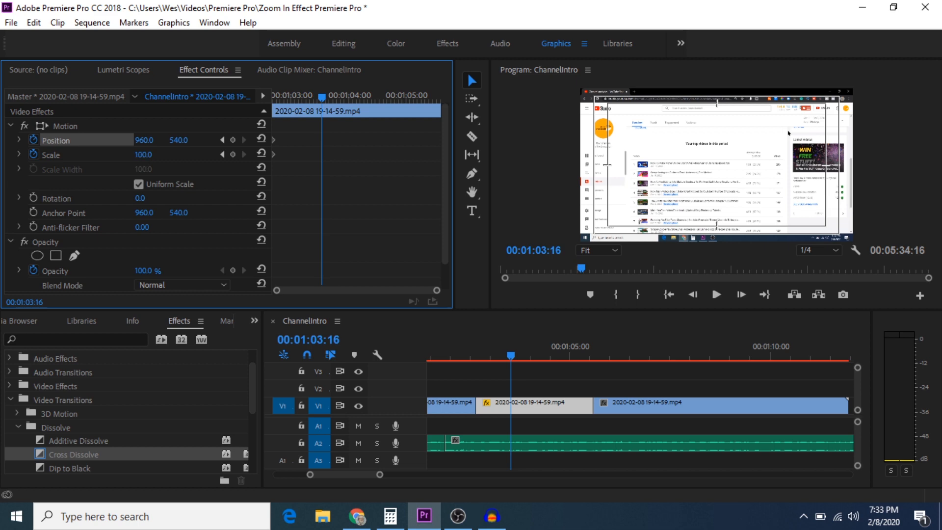
pyautogui.moveTo(143, 154); pyautogui.dragTo(251, 154)
pyautogui.moveTo(181, 140); pyautogui.dragTo(10, 139)
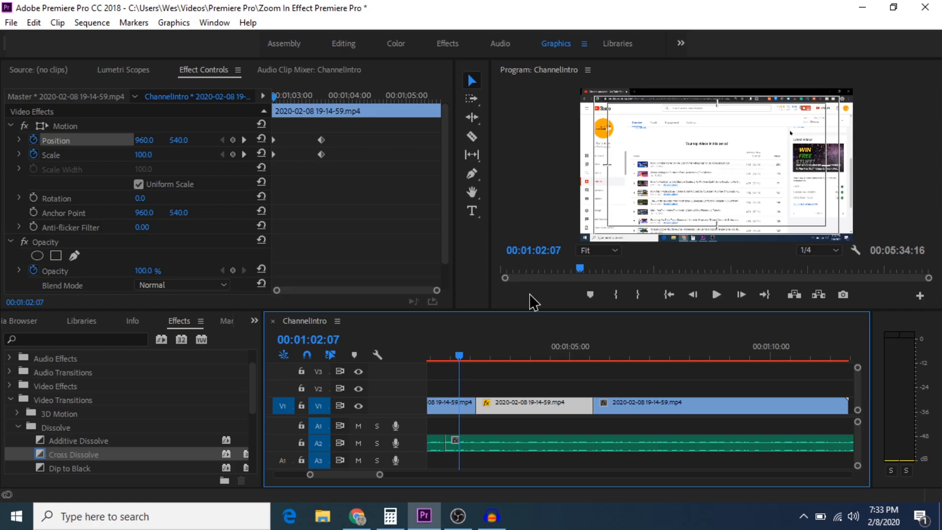
# Preview the zoom, then drag the second Position keyframe later to about 00:01:04 and replay.
pyautogui.click(718, 295)
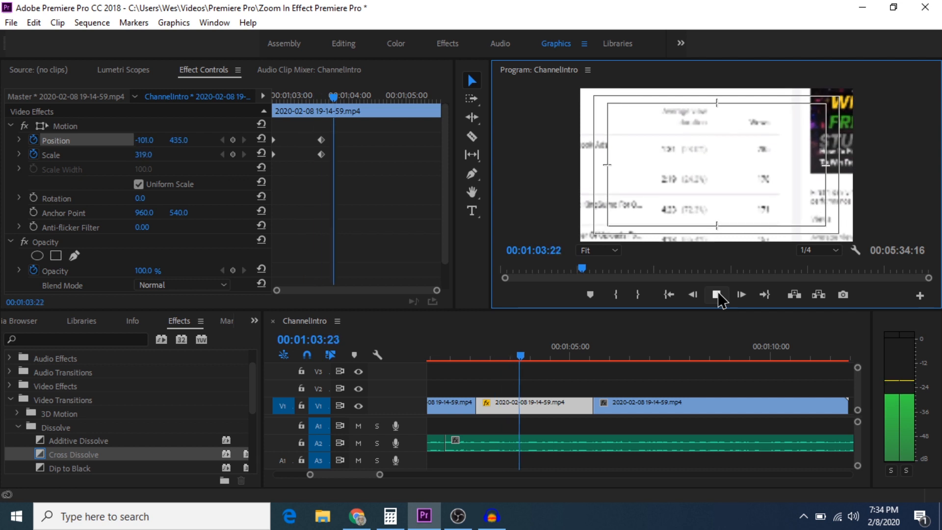
pyautogui.click(718, 293)
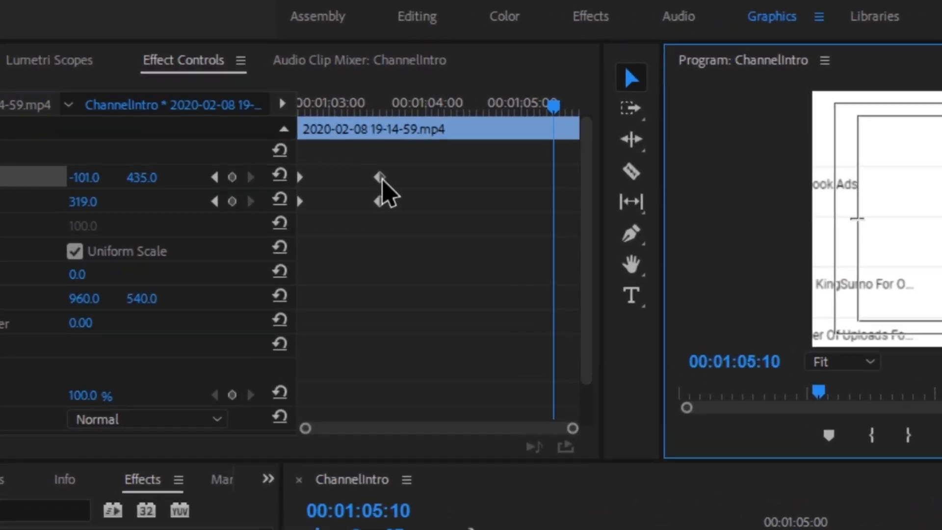
pyautogui.click(321, 141)
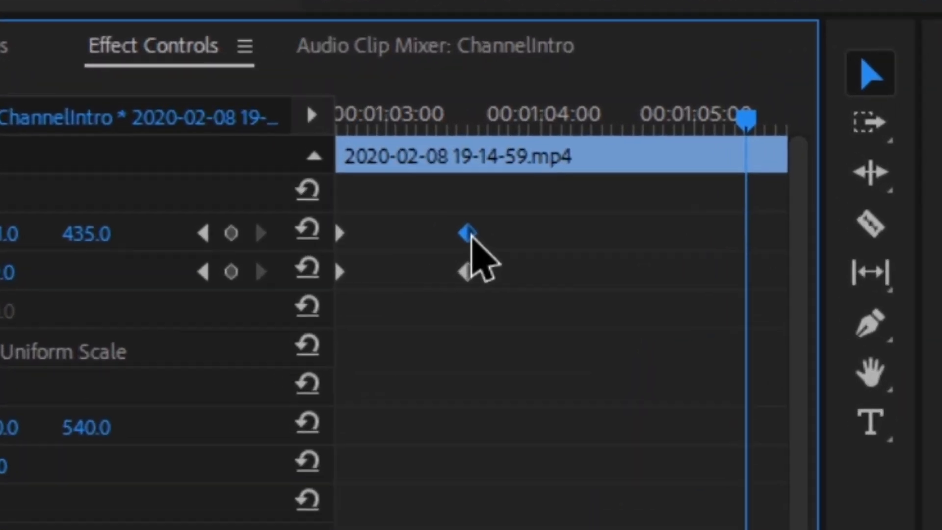
pyautogui.moveTo(471, 237); pyautogui.dragTo(526, 265)
pyautogui.moveTo(527, 265); pyautogui.dragTo(579, 268)
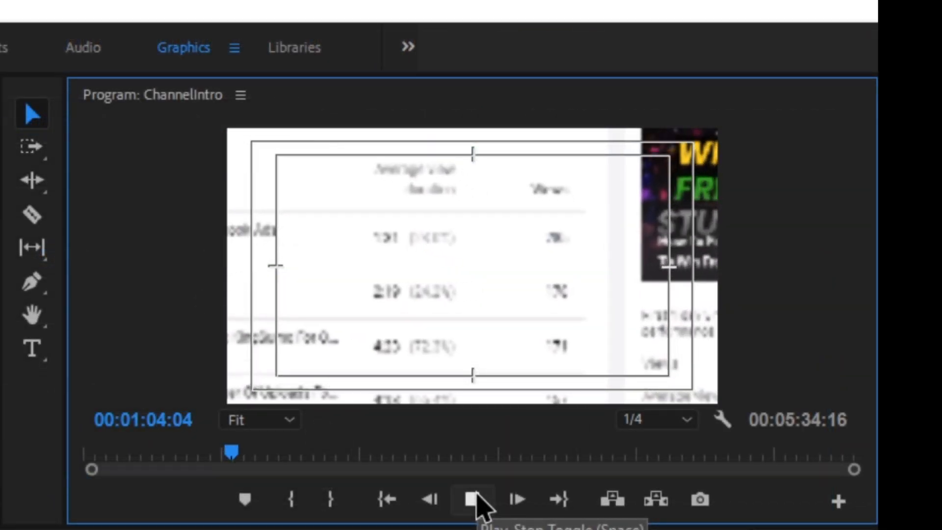
pyautogui.click(475, 497)
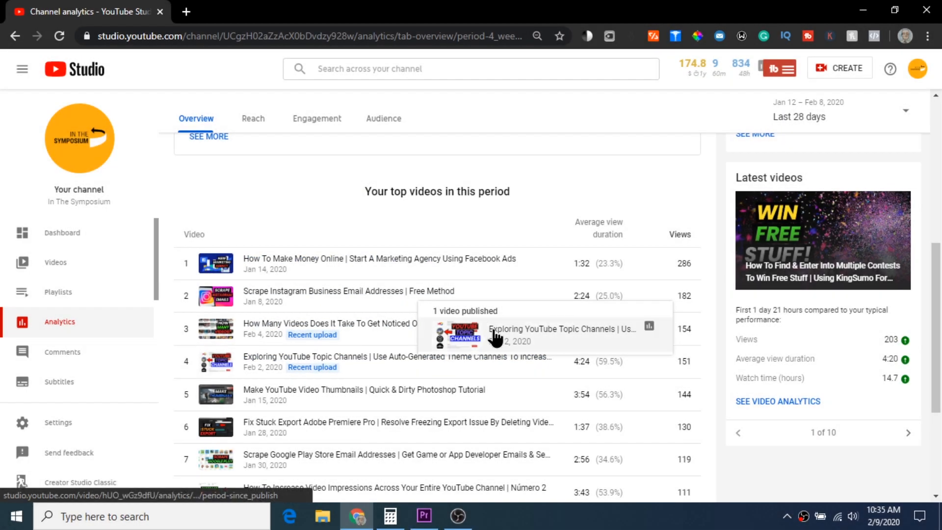
# Scroll the Channel analytics Overview page and back up to the 28-day views chart.
pyautogui.scroll(7, 706, 273)
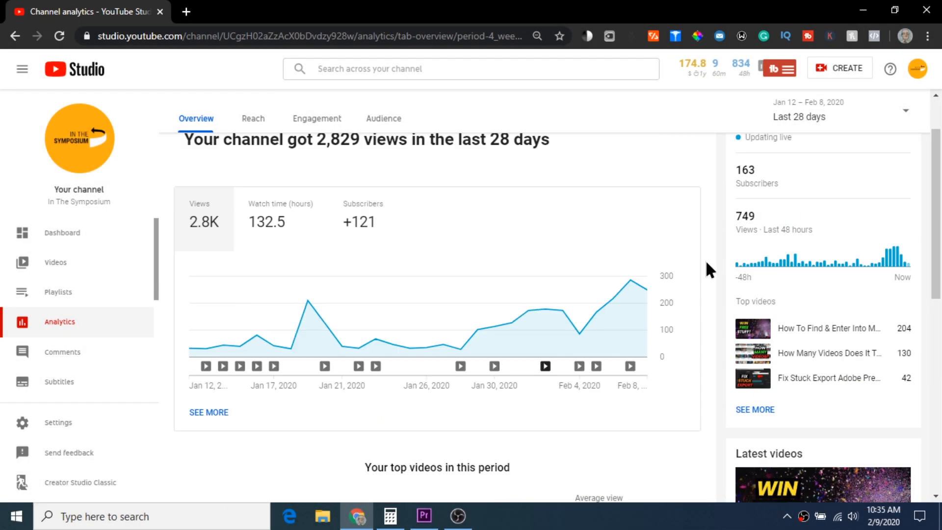
pyautogui.scroll(-9, 705, 265)
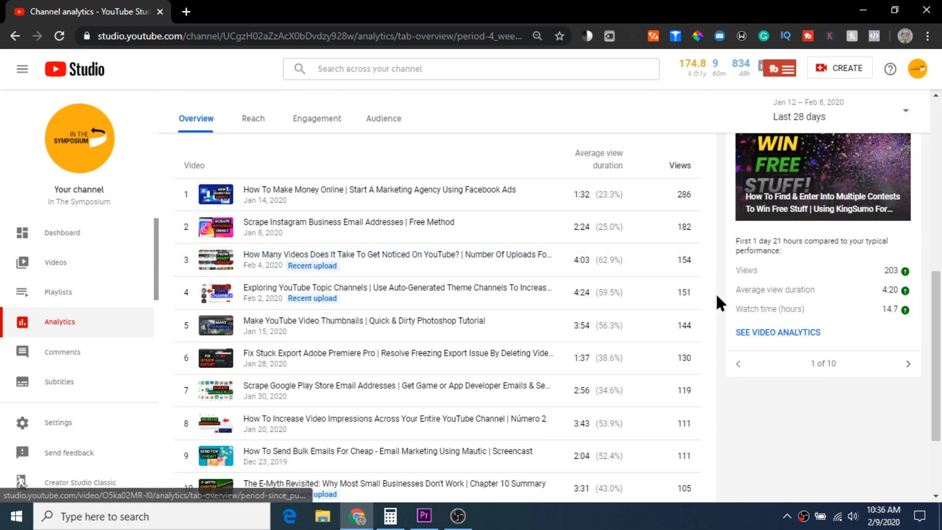
pyautogui.scroll(3, 717, 275)
pyautogui.scroll(6, 717, 264)
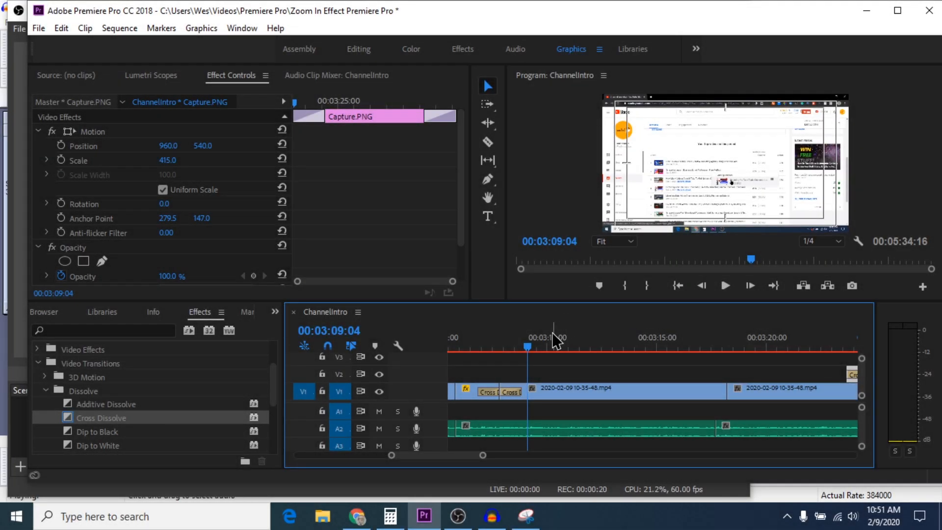
pyautogui.moveTo(533, 356); pyautogui.dragTo(590, 361)
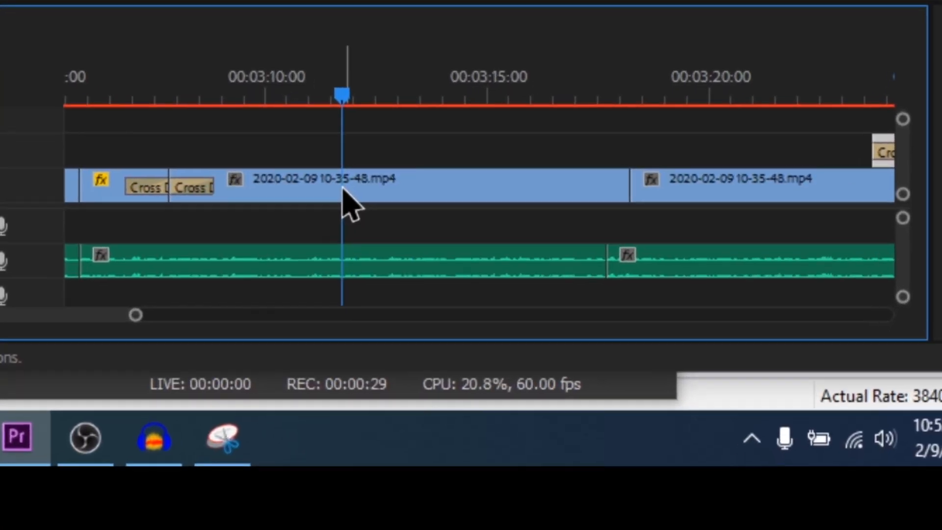
# Insert a frame-hold segment at 00:03:11:22 in the V1 recording, trim it shorter, and select it.
pyautogui.rightClick(588, 399)
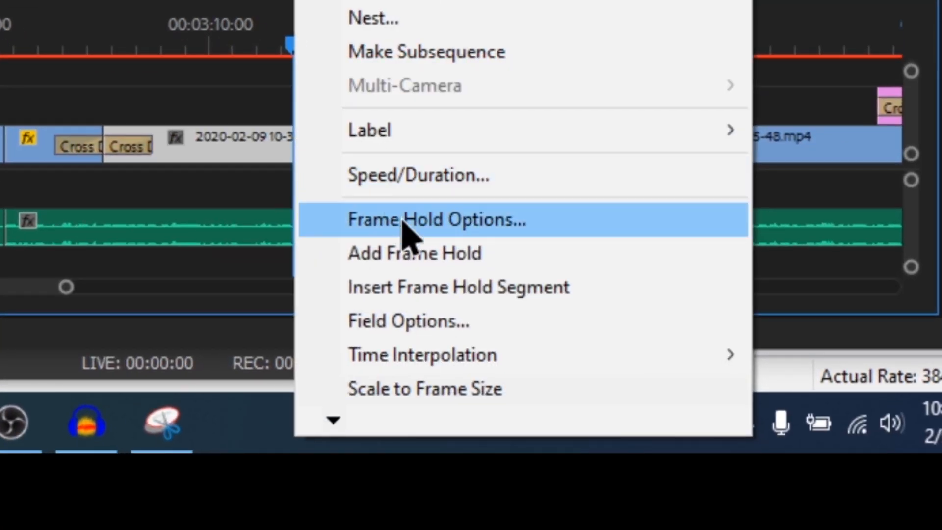
pyautogui.click(595, 293)
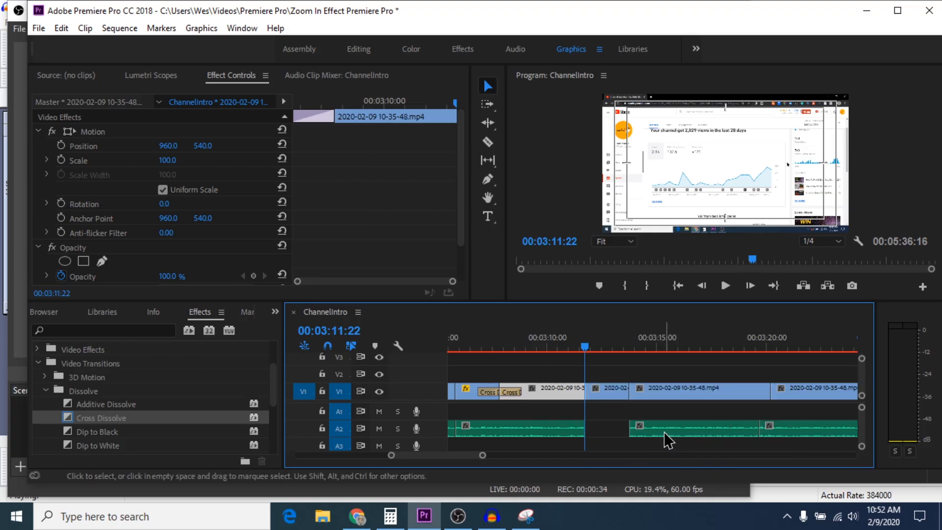
pyautogui.moveTo(654, 397)
pyautogui.mouseDown()
pyautogui.moveTo(671, 396)
pyautogui.moveTo(630, 391)
pyautogui.moveTo(649, 391)
pyautogui.mouseUp()
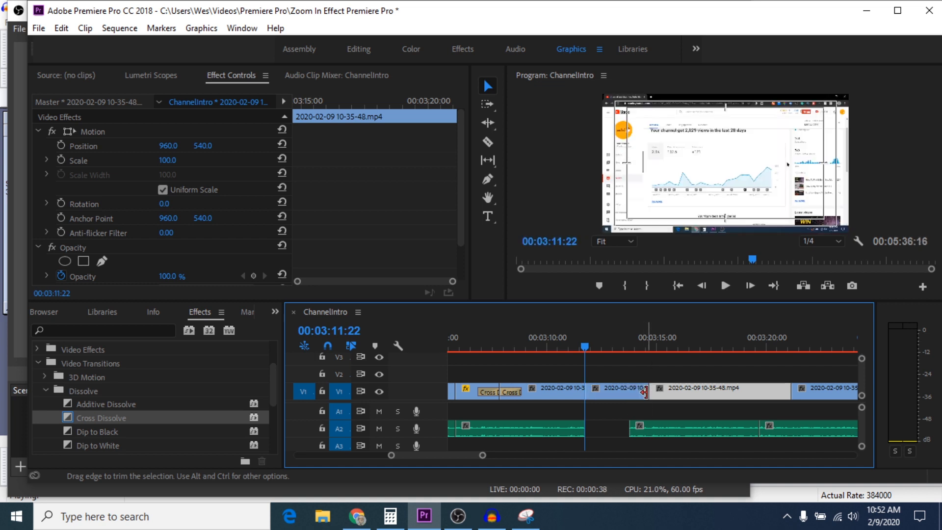
pyautogui.moveTo(585, 355); pyautogui.dragTo(598, 356)
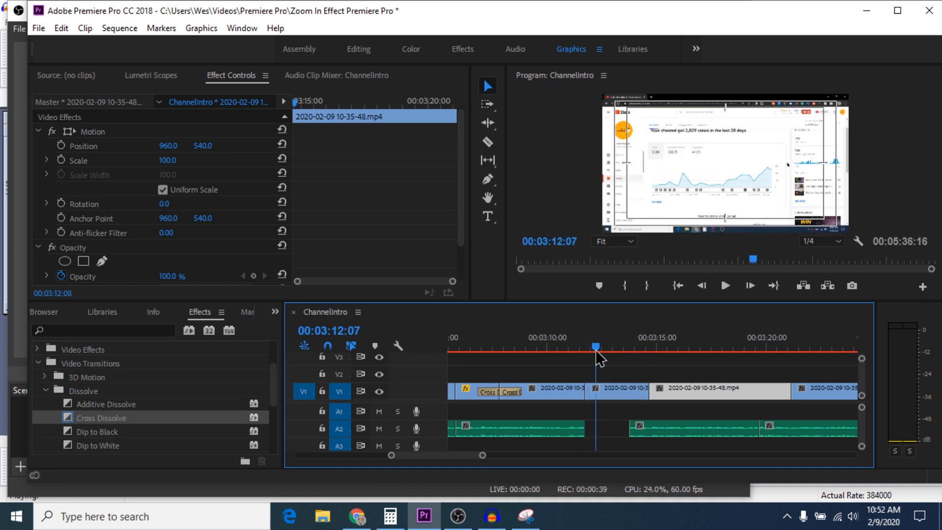
pyautogui.click(618, 394)
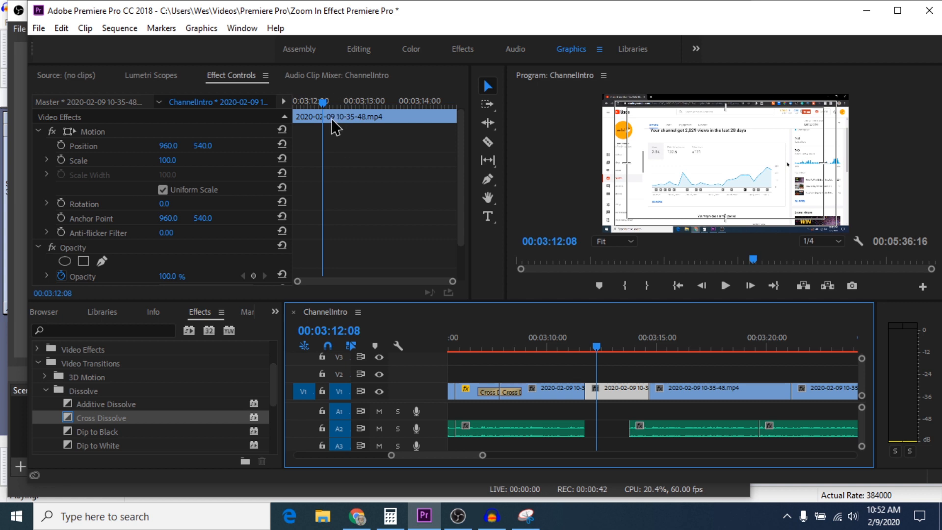
pyautogui.moveTo(323, 102); pyautogui.dragTo(290, 109)
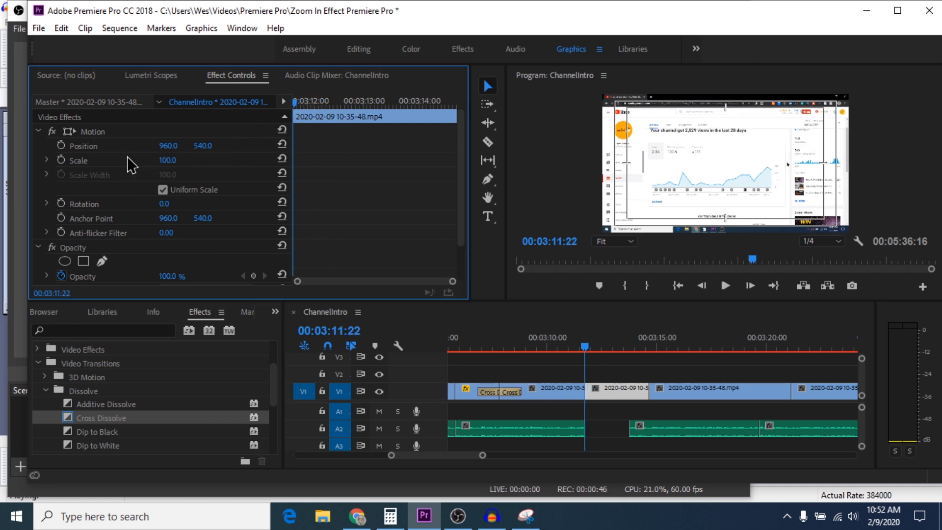
# Add Position (960, 540) and Scale (100) keyframes at 00:03:11:22, then scrub forward.
pyautogui.click(61, 146)
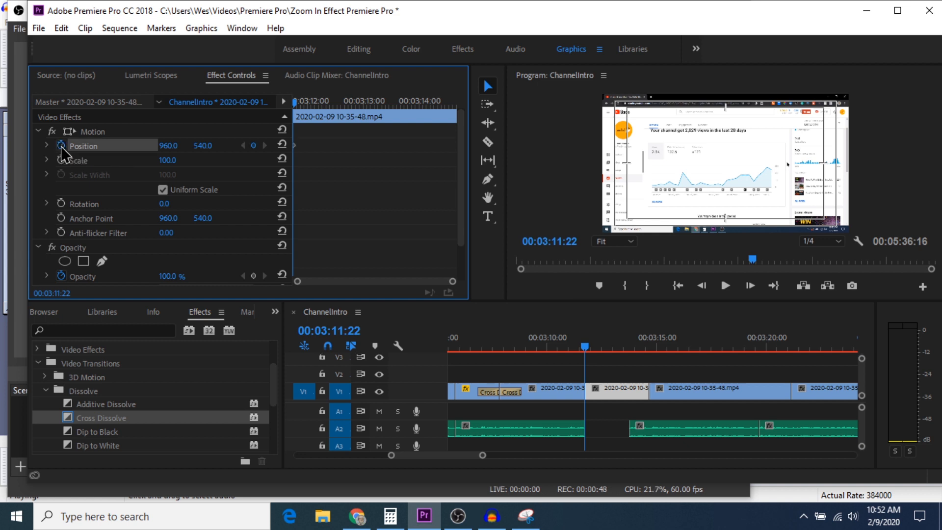
pyautogui.click(61, 160)
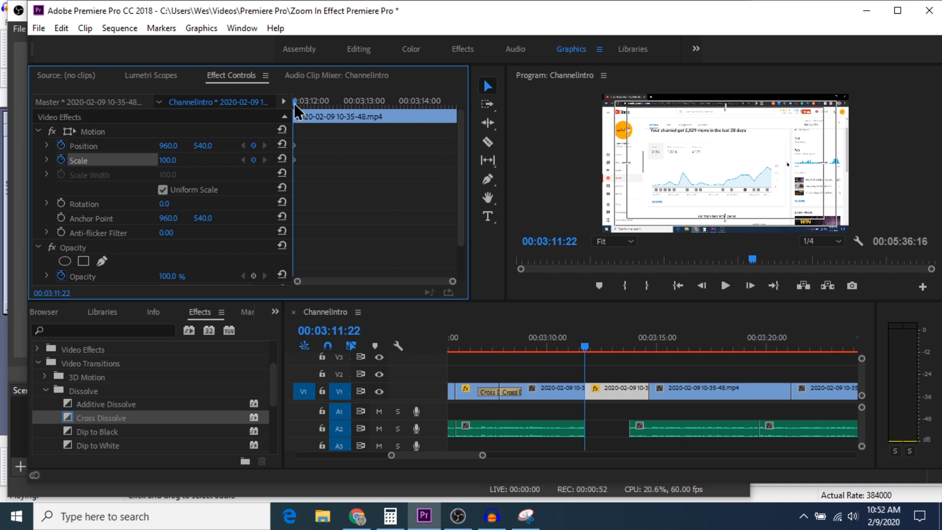
pyautogui.moveTo(294, 103); pyautogui.dragTo(343, 111)
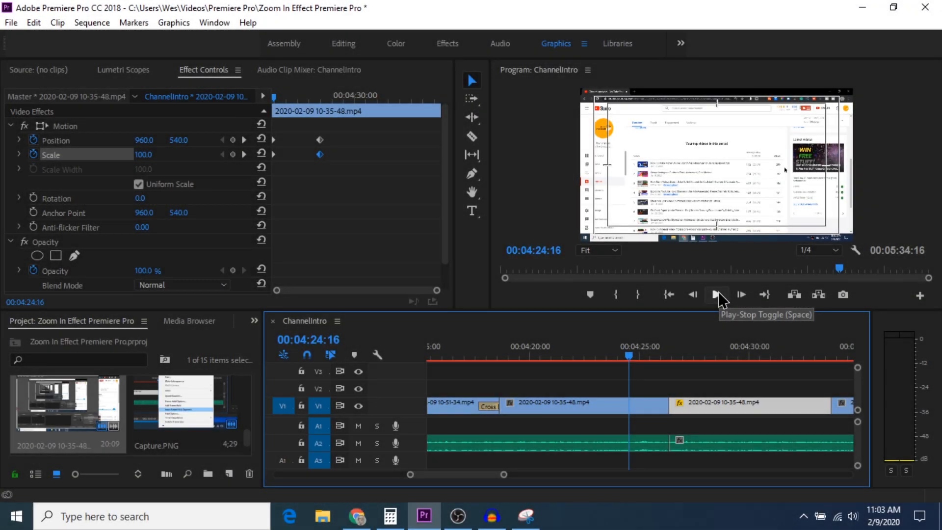
# Play back the zoom to Scale 311 and Position 2175, 394, then return to 00:04:30:14.
pyautogui.click(716, 294)
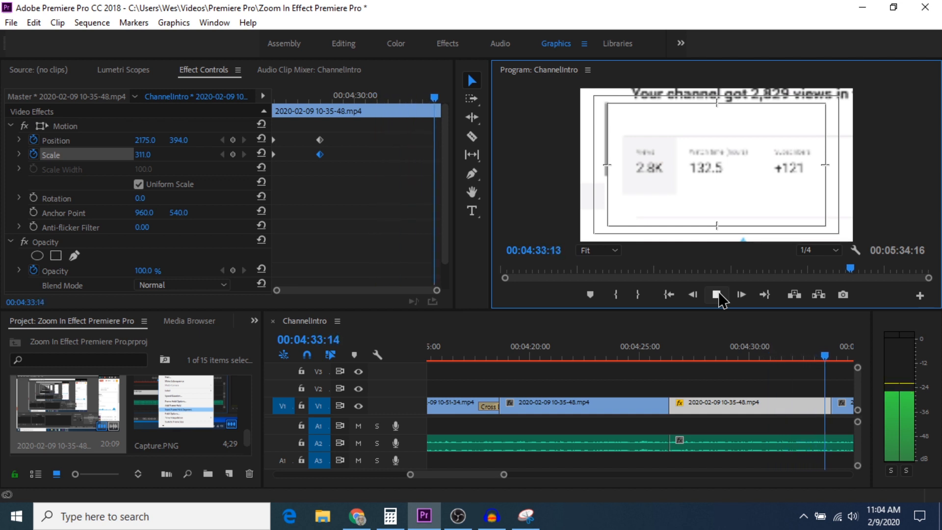
pyautogui.click(717, 294)
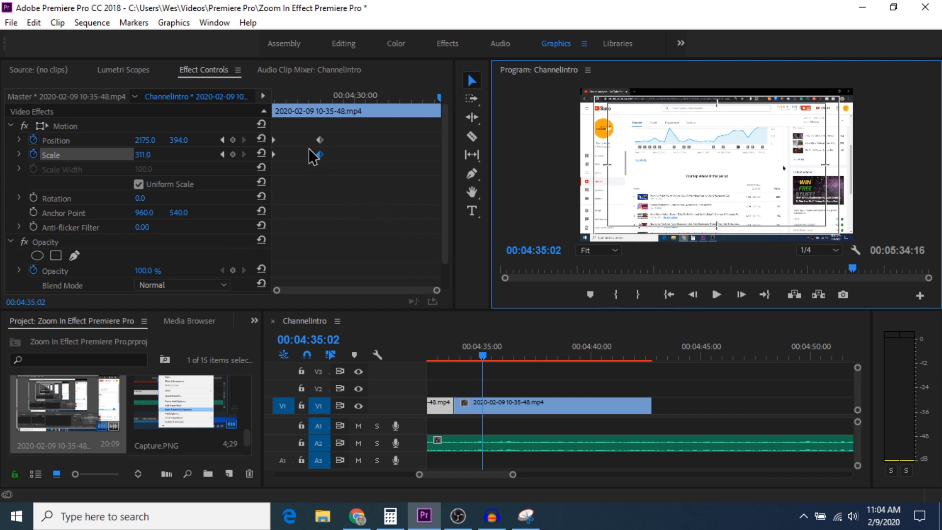
pyautogui.click(441, 402)
pyautogui.moveTo(439, 97); pyautogui.dragTo(366, 107)
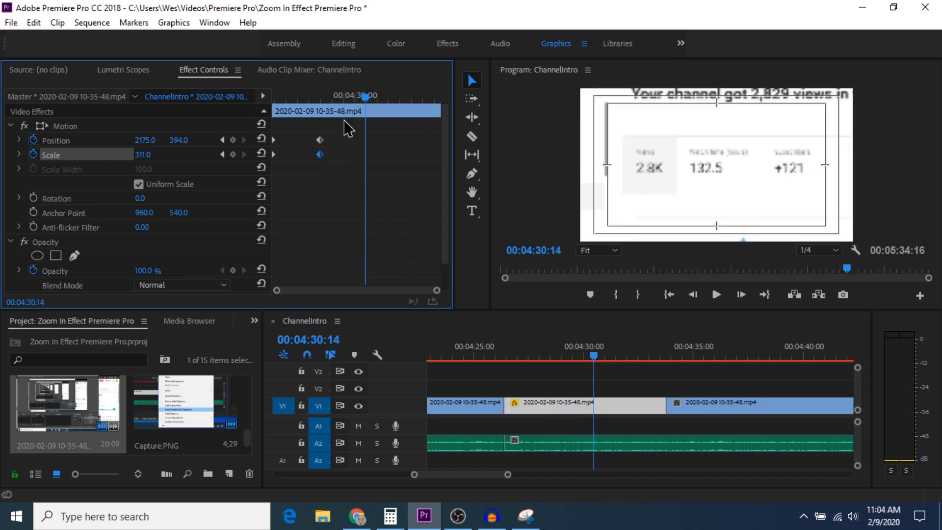
# Copy-paste the Position (2175, 394) and Scale (311) keyframes at 00:04:30:14 to hold the close-up.
pyautogui.rightClick(320, 143)
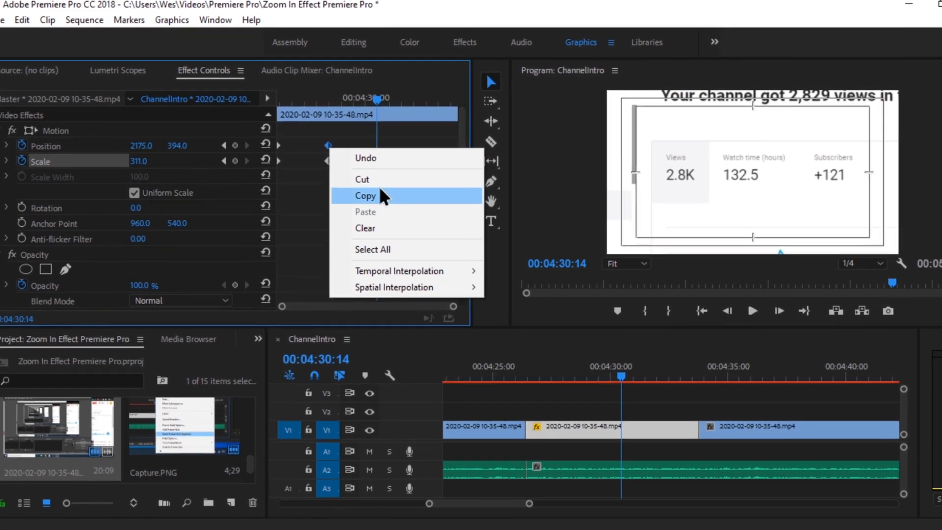
pyautogui.click(371, 184)
pyautogui.rightClick(393, 152)
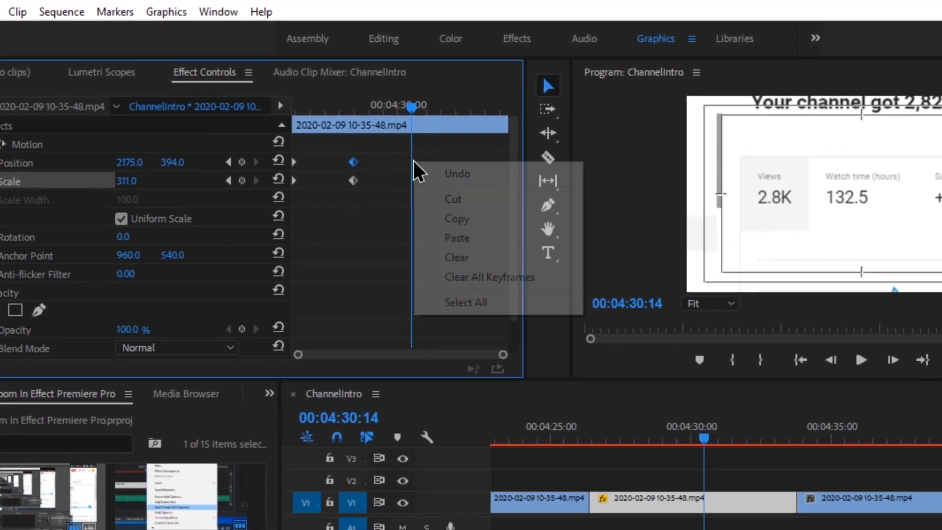
pyautogui.click(495, 256)
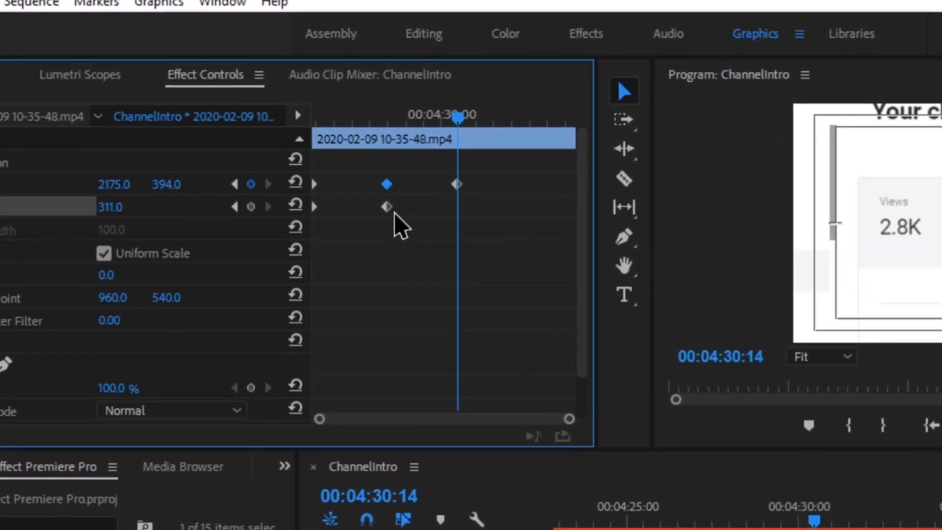
pyautogui.rightClick(371, 195)
pyautogui.click(478, 302)
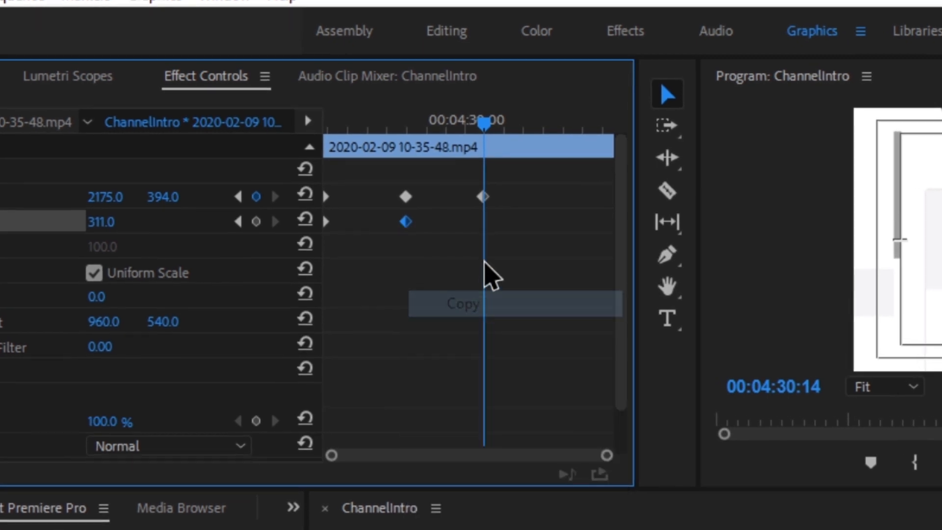
pyautogui.rightClick(481, 224)
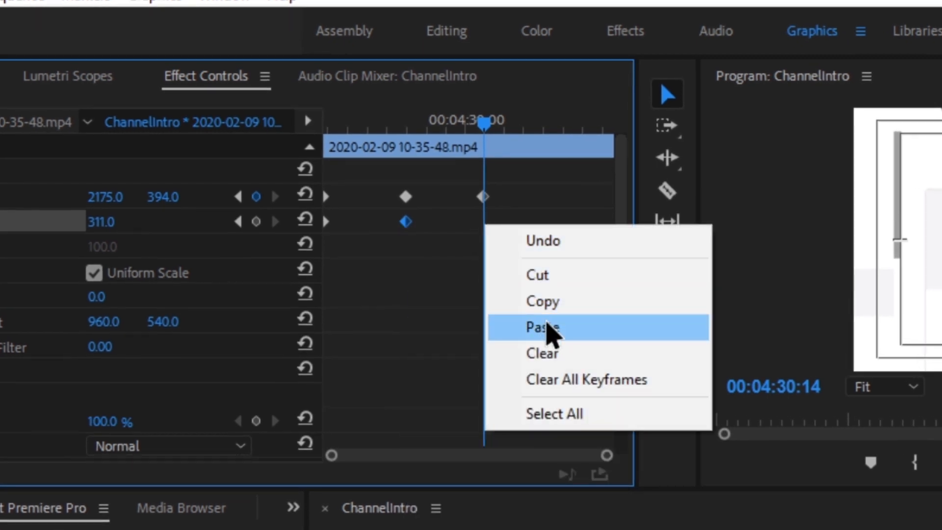
pyautogui.click(544, 328)
pyautogui.moveTo(403, 136); pyautogui.dragTo(570, 142)
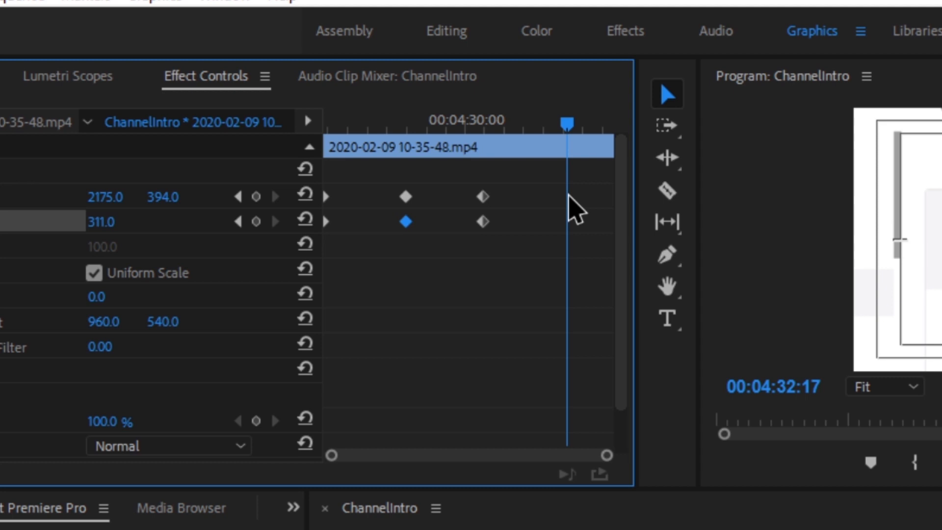
# At 00:04:32:17, add a Scale keyframe of 100 so the footage zooms back out.
pyautogui.moveTo(100, 221); pyautogui.dragTo(0, 221)
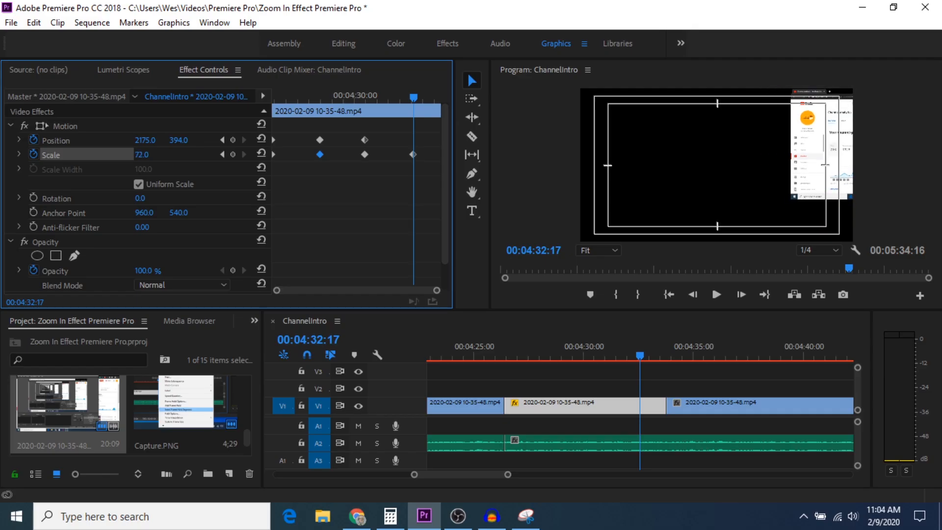
pyautogui.click(142, 156)
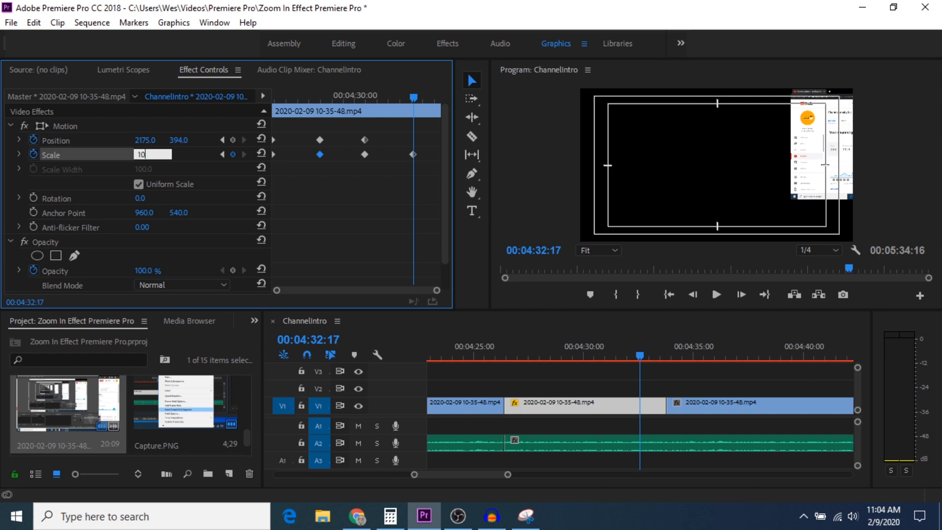
pyautogui.press('Return')
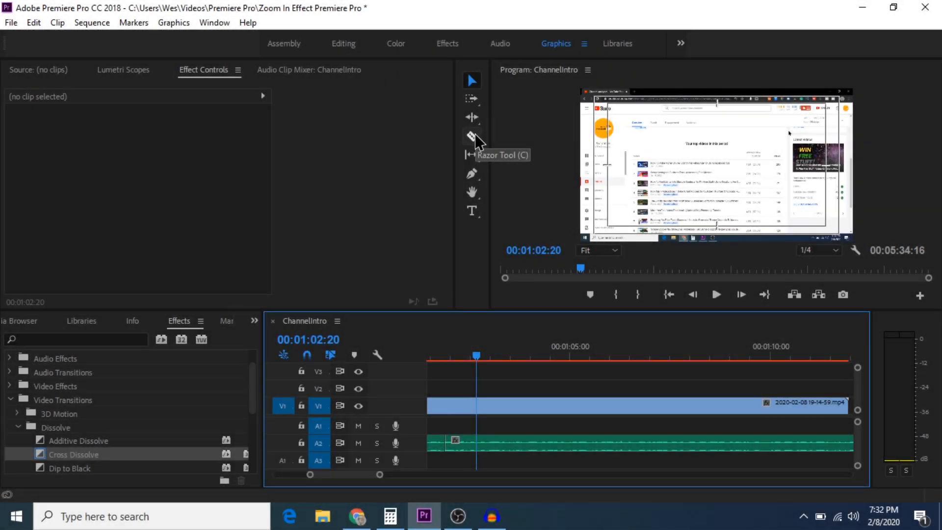
# Razor the V1 recording at 00:01:02:20 and about 00:01:05:18, then return to the Selection Tool.
pyautogui.click(472, 135)
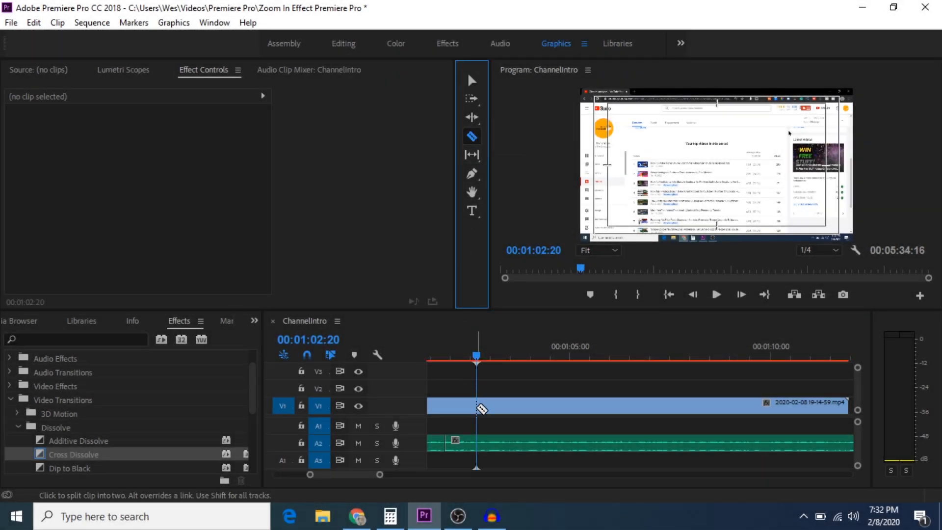
pyautogui.click(481, 407)
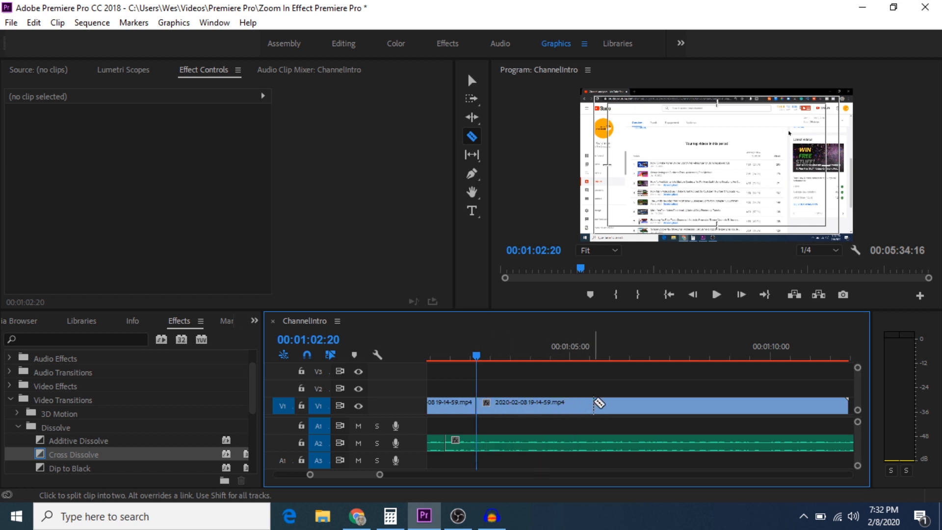
pyautogui.click(594, 405)
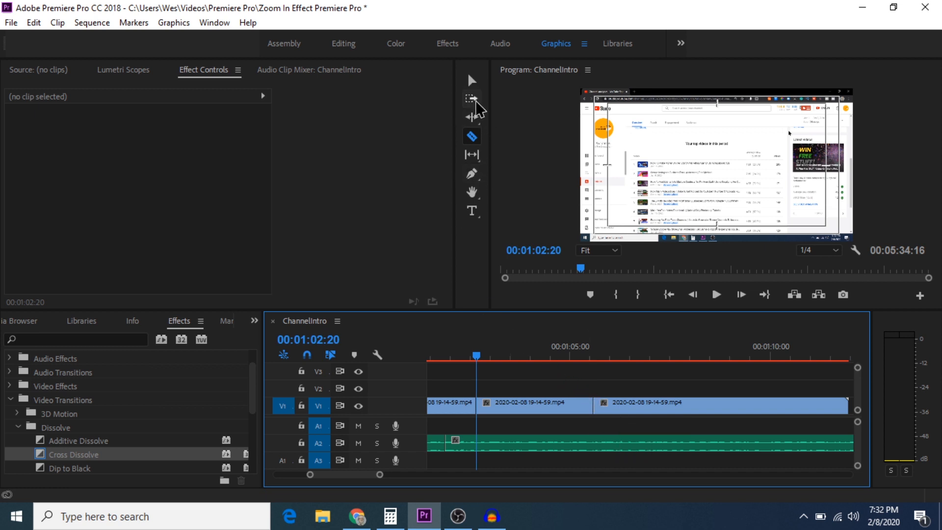
pyautogui.click(472, 79)
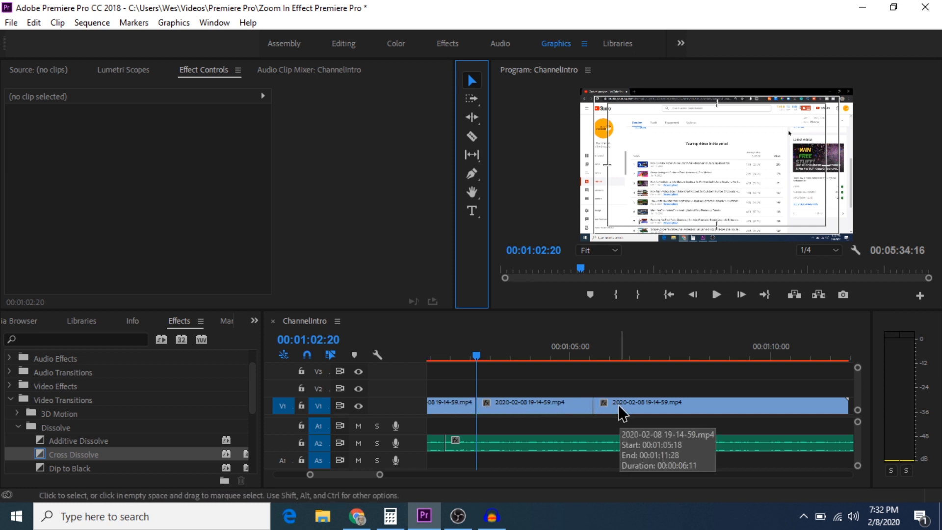
# Show the middle V1 piece's Motion settings in Effect Controls, with the playhead just inside it.
pyautogui.click(539, 413)
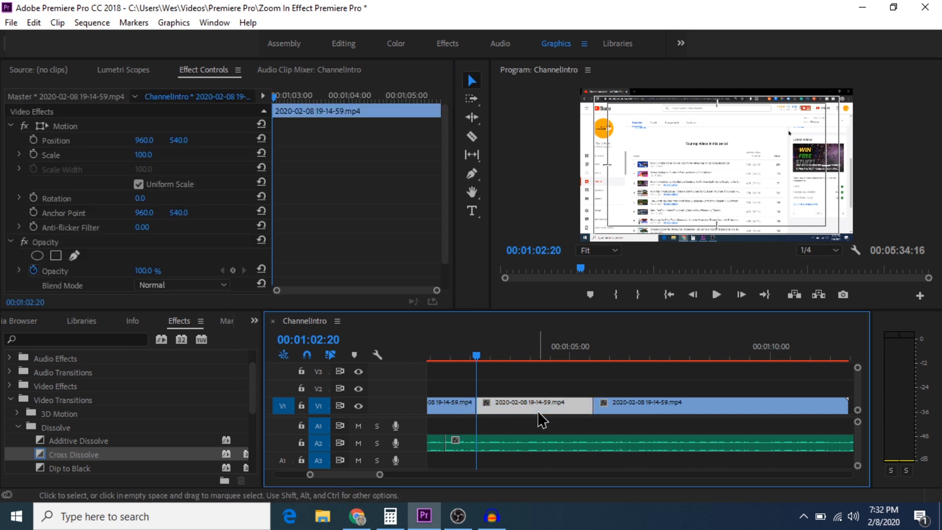
pyautogui.click(219, 71)
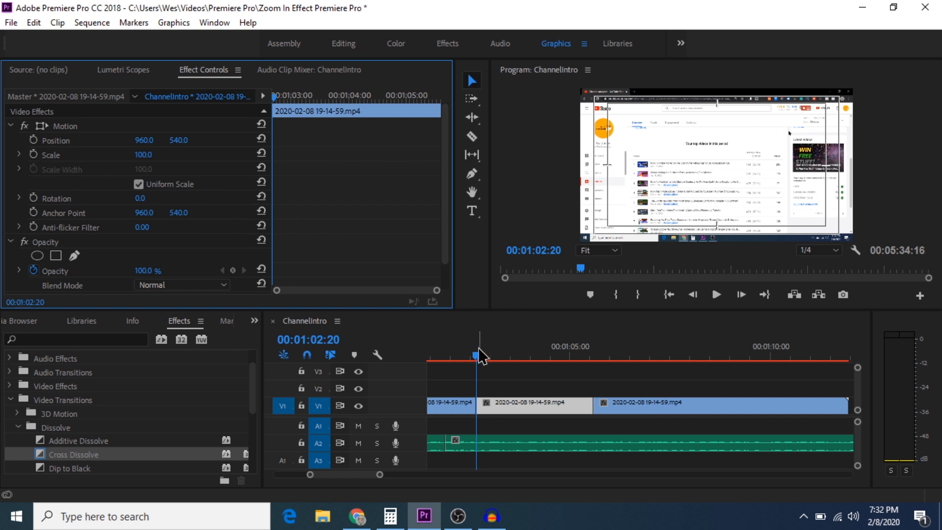
pyautogui.moveTo(476, 354); pyautogui.dragTo(491, 352)
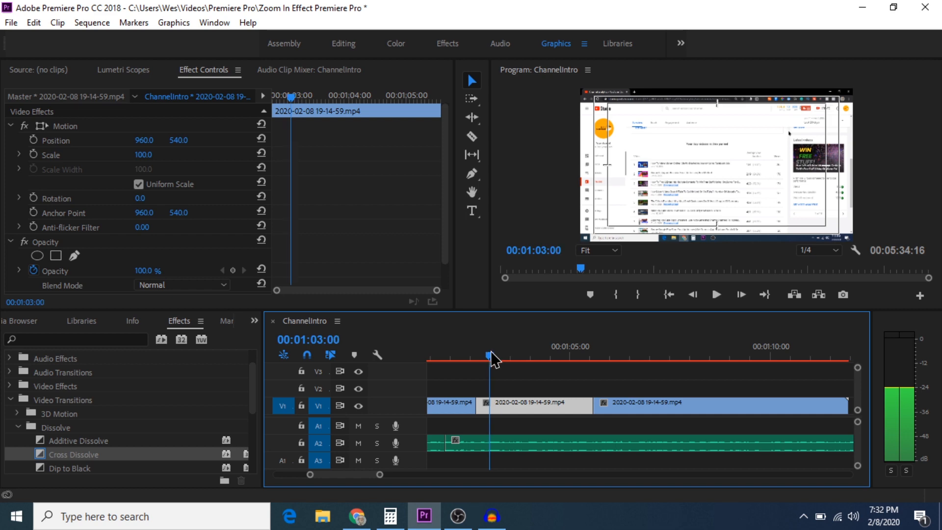